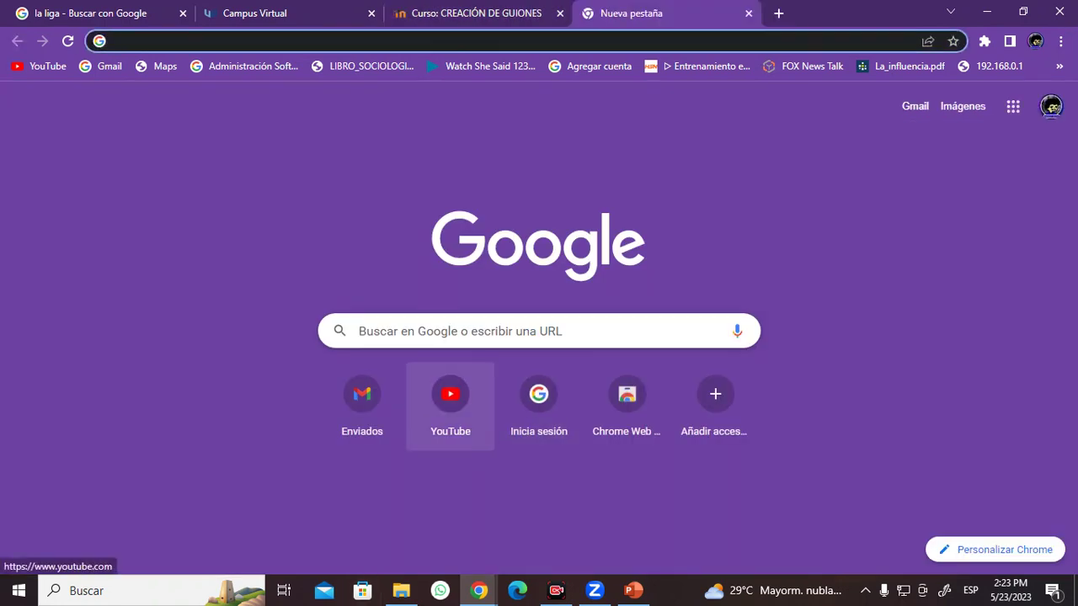
Open YouTube from the new tab page and start a video upload in YouTube Studio
{"action": "left_click", "coordinate": [481, 377]}
{"action": "left_click", "coordinate": [458, 439]}
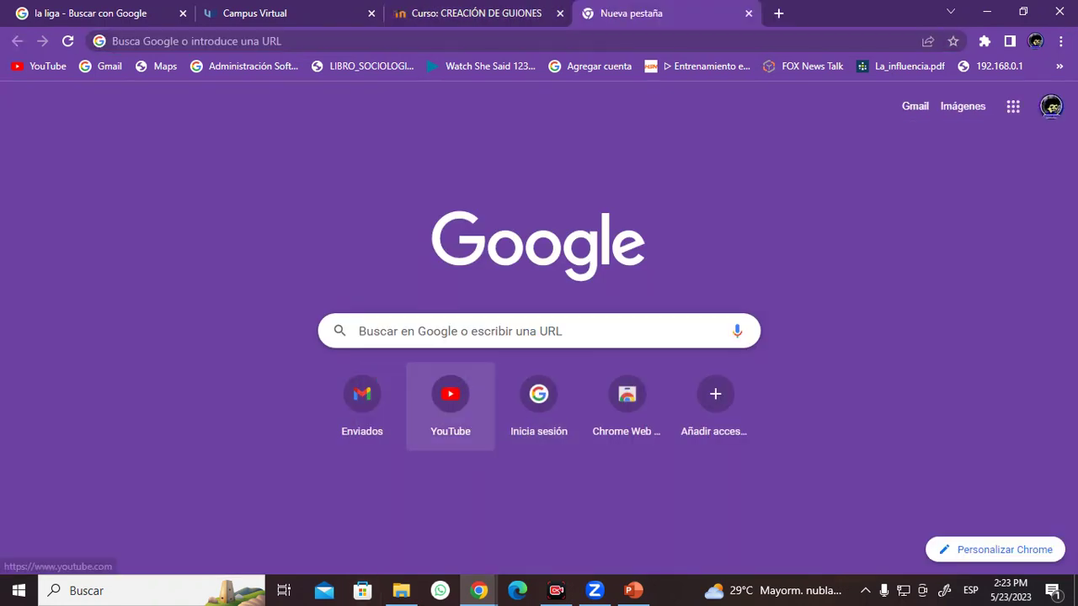
{"action": "left_click", "coordinate": [451, 396]}
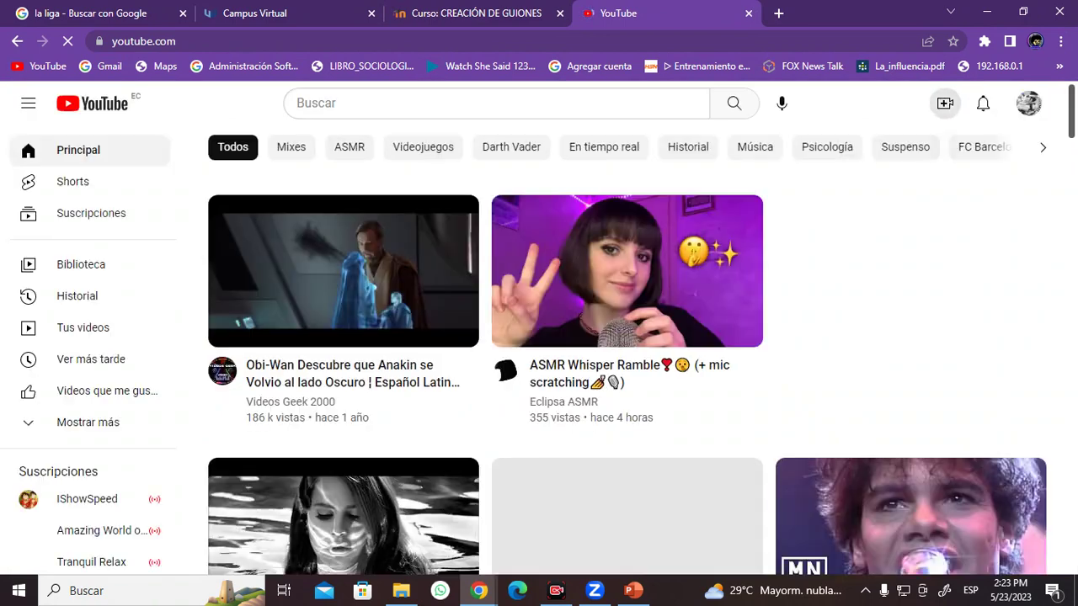
{"action": "left_click", "coordinate": [944, 103]}
{"action": "left_click", "coordinate": [868, 140]}
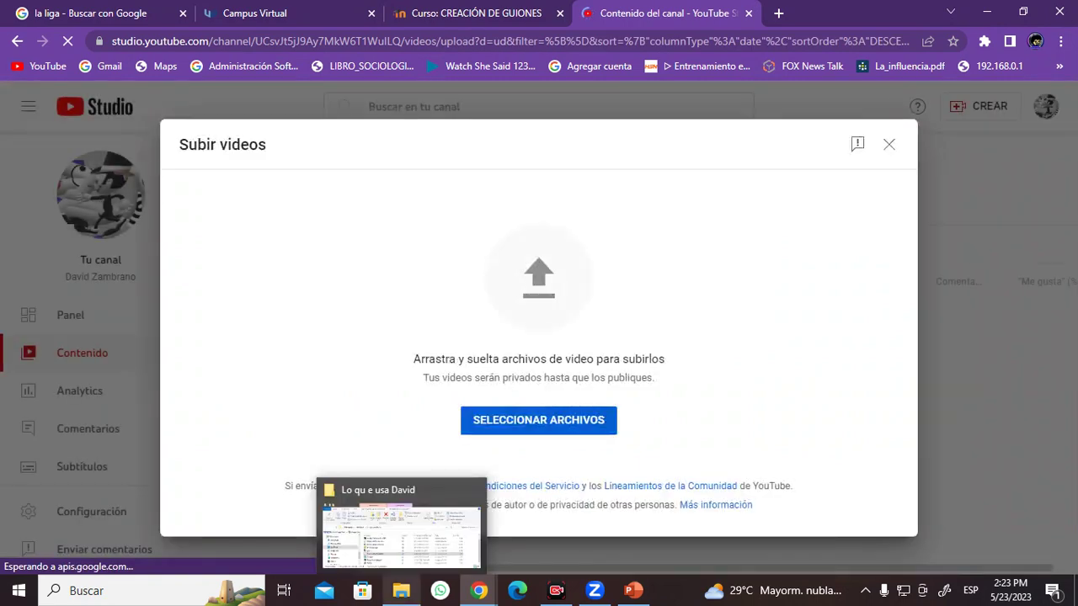
Dismiss the video upload dialog to return to the channel's content list
{"action": "left_click", "coordinate": [400, 590]}
{"action": "left_click", "coordinate": [401, 590]}
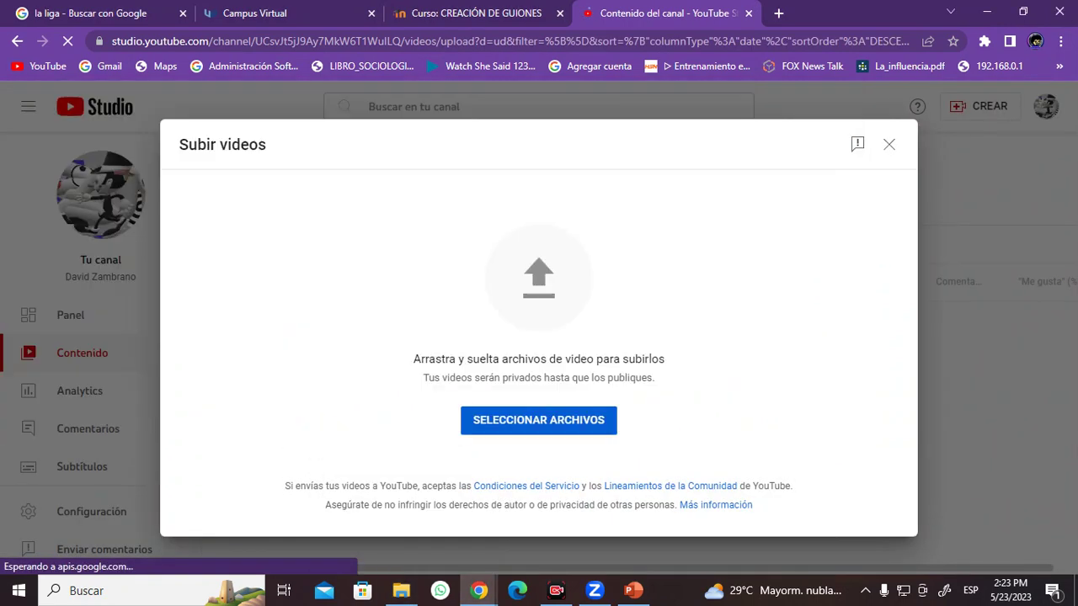
{"action": "left_click", "coordinate": [889, 144]}
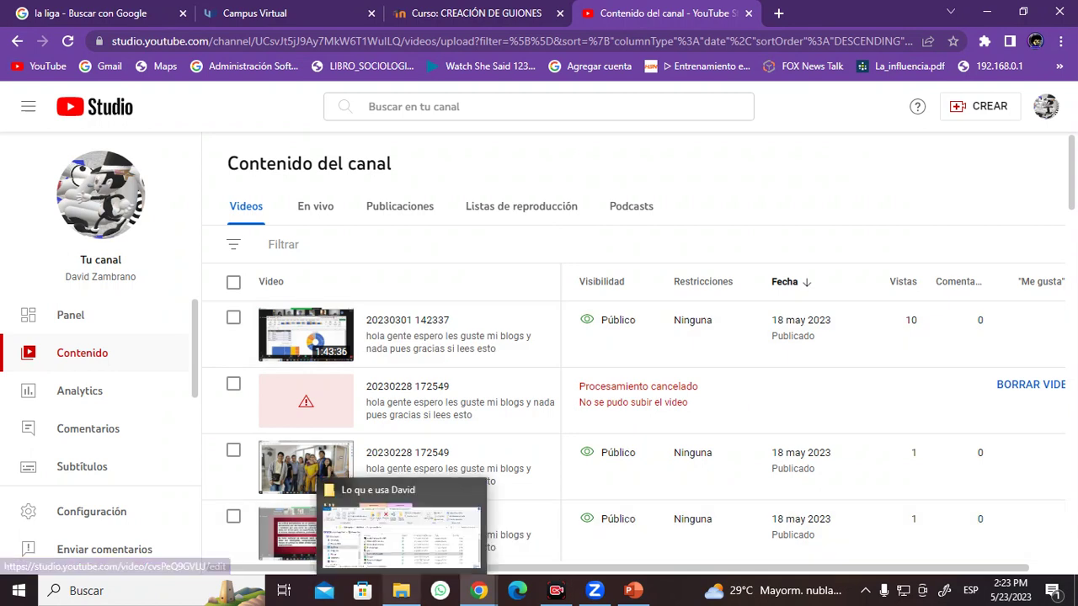
Switch to File Explorer, open the virtual class videos folder on Nuevo vol (D:), and reposition the window over YouTube Studio
{"action": "left_click", "coordinate": [401, 590]}
{"action": "scroll", "coordinate": [101, 328], "scroll_direction": "down", "scroll_amount": 3}
{"action": "left_click", "coordinate": [78, 352]}
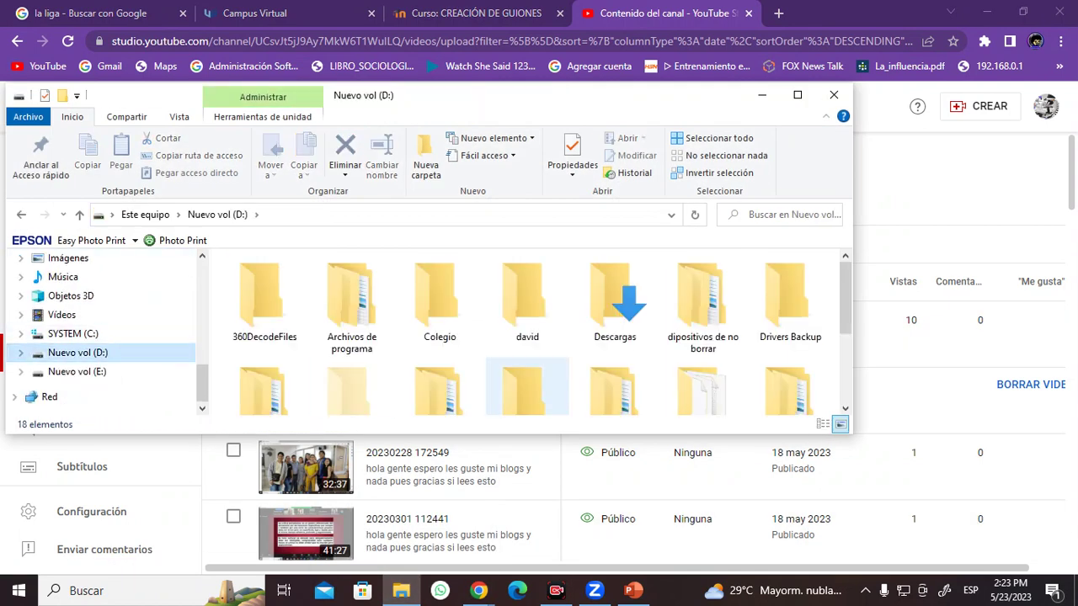
{"action": "scroll", "coordinate": [450, 370], "scroll_direction": "down", "scroll_amount": 3}
{"action": "double_click", "coordinate": [265, 358]}
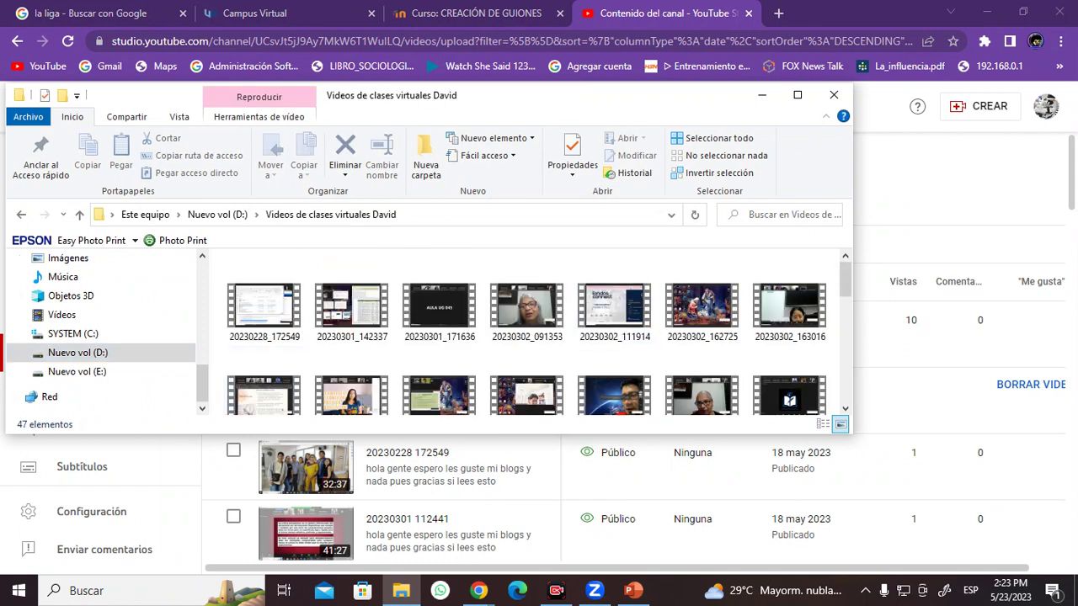
{"action": "left_click_drag", "start_coordinate": [583, 95], "coordinate": [697, 139]}
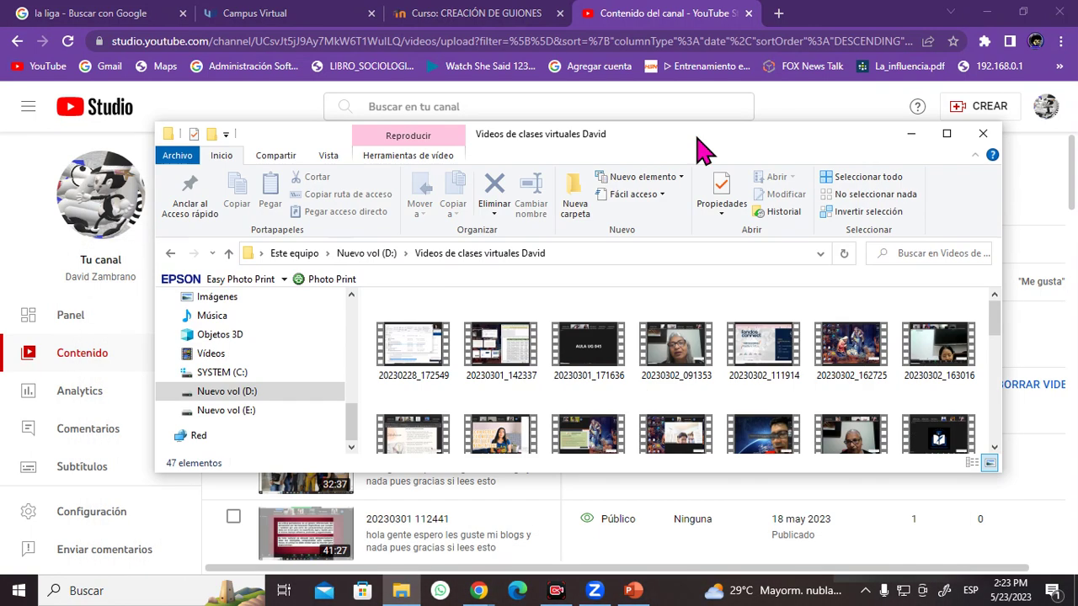
Delete the already uploaded video file 20230301_142337 from the folder and minimize the folder window
{"action": "left_click", "coordinate": [500, 345]}
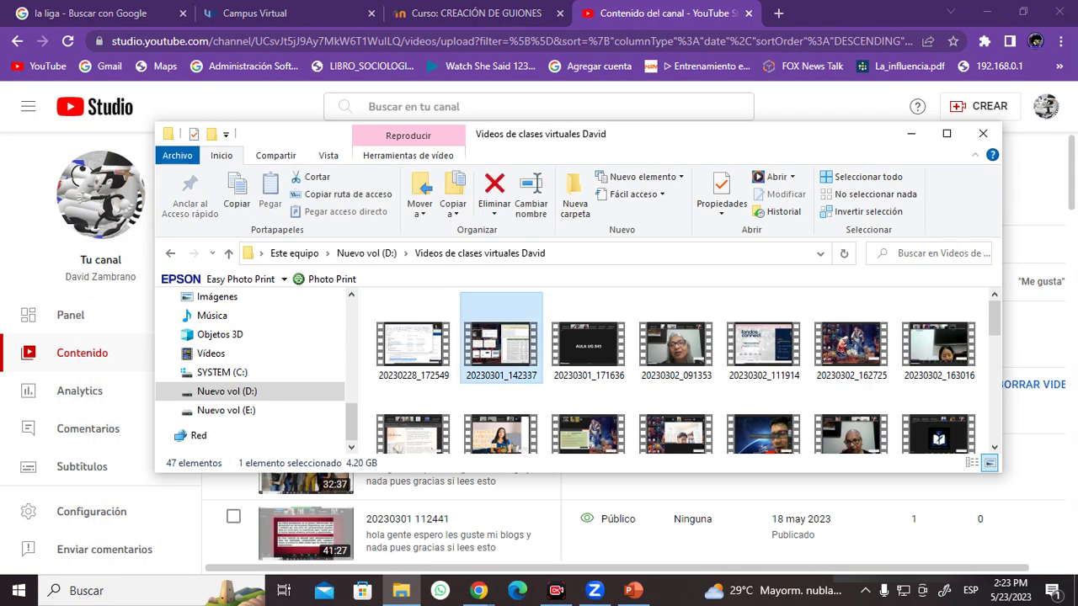
{"action": "right_click", "coordinate": [507, 346]}
{"action": "left_click", "coordinate": [552, 521]}
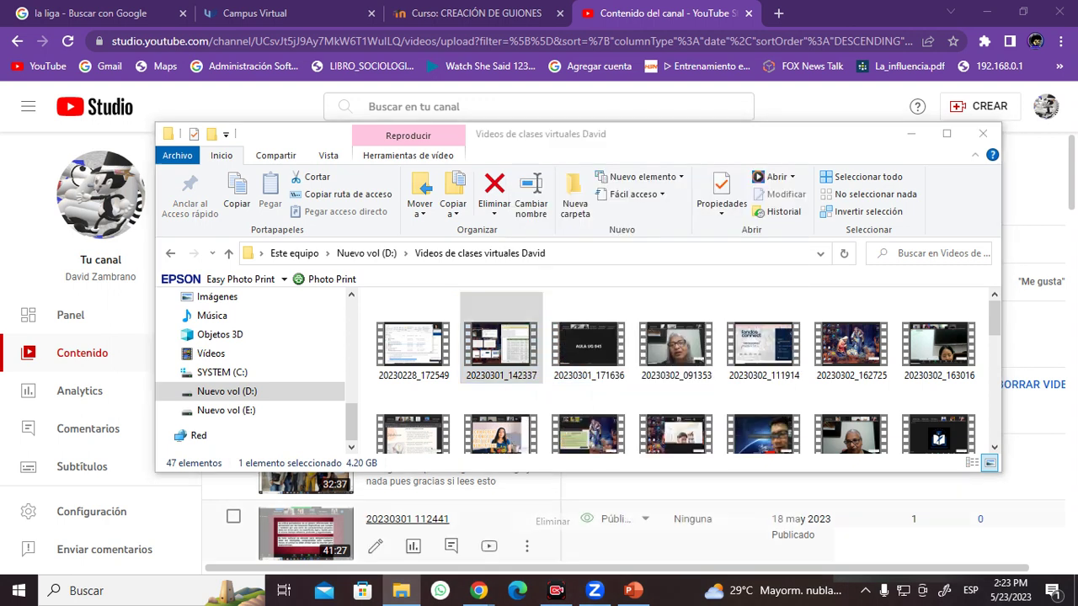
{"action": "left_click", "coordinate": [910, 133]}
Start a new YouTube video upload and add the file 20230228_172549 from the virtual class videos folder
{"action": "left_click", "coordinate": [981, 106]}
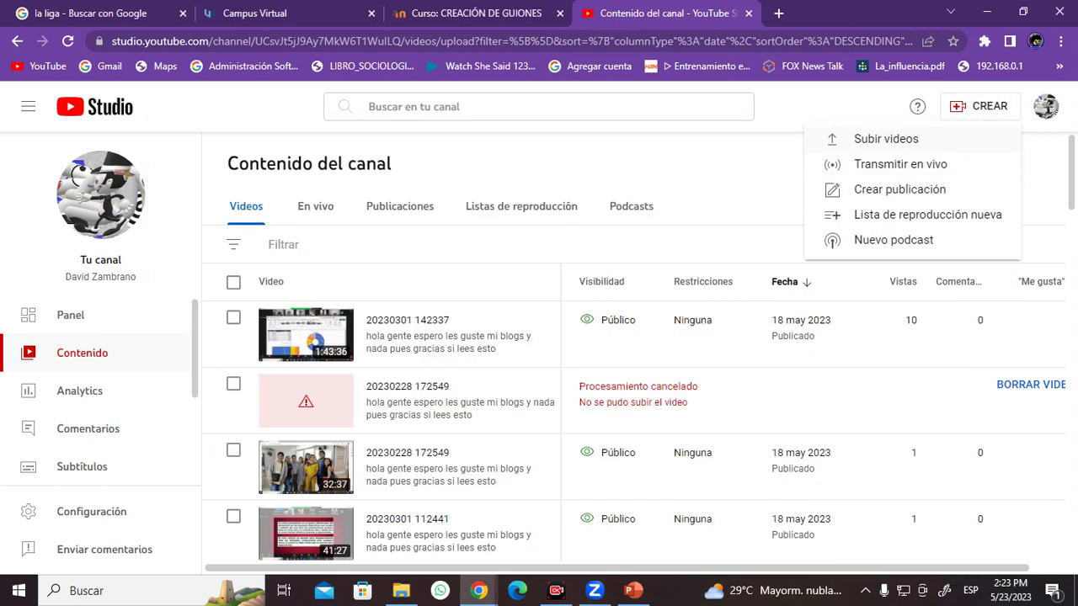
{"action": "left_click", "coordinate": [884, 139]}
{"action": "left_click", "coordinate": [401, 591]}
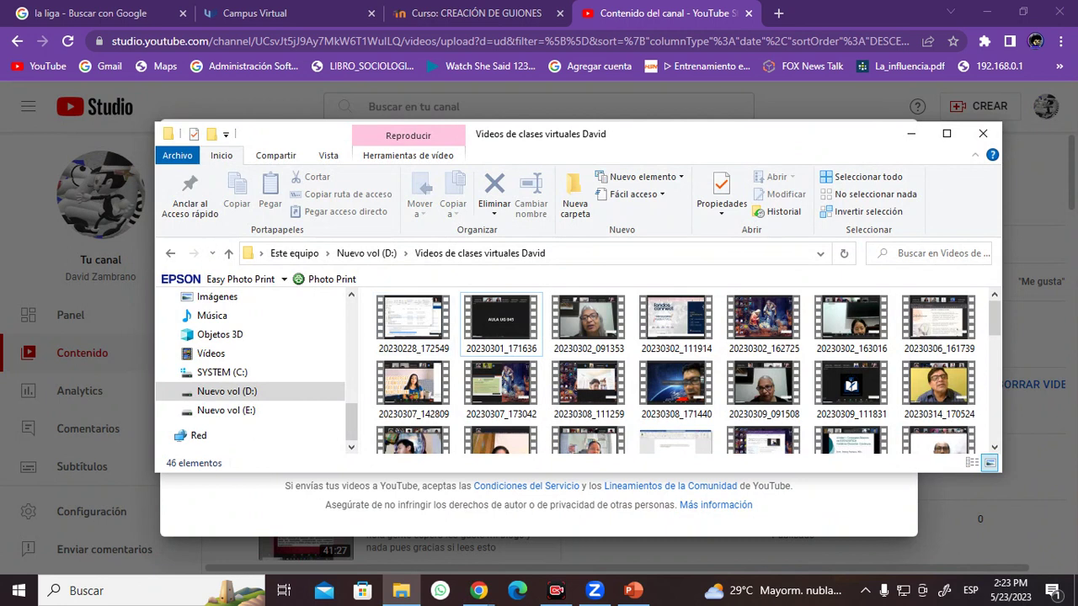
{"action": "left_click_drag", "start_coordinate": [613, 135], "coordinate": [586, 333]}
{"action": "left_click_drag", "start_coordinate": [387, 515], "coordinate": [471, 294]}
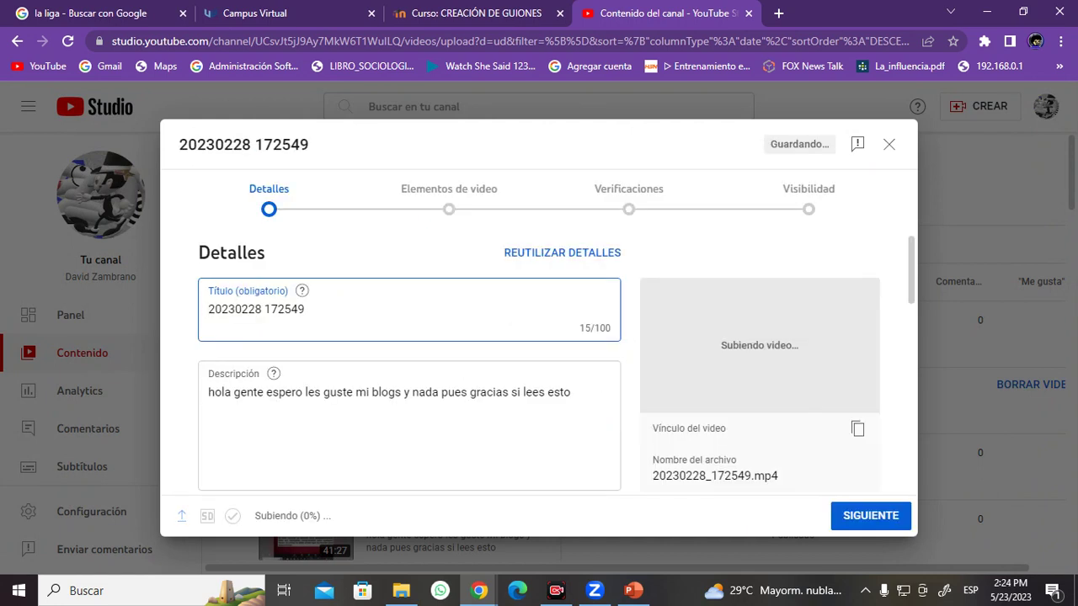
{"action": "left_click", "coordinate": [870, 515]}
{"action": "left_click", "coordinate": [207, 463]}
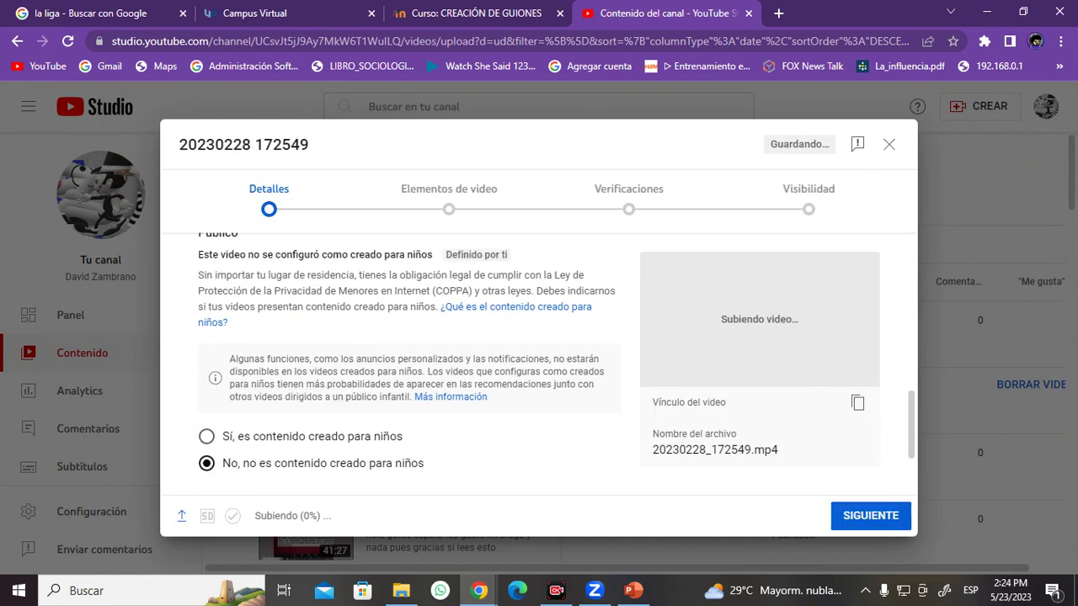
{"action": "left_click", "coordinate": [870, 515]}
{"action": "left_click", "coordinate": [871, 515]}
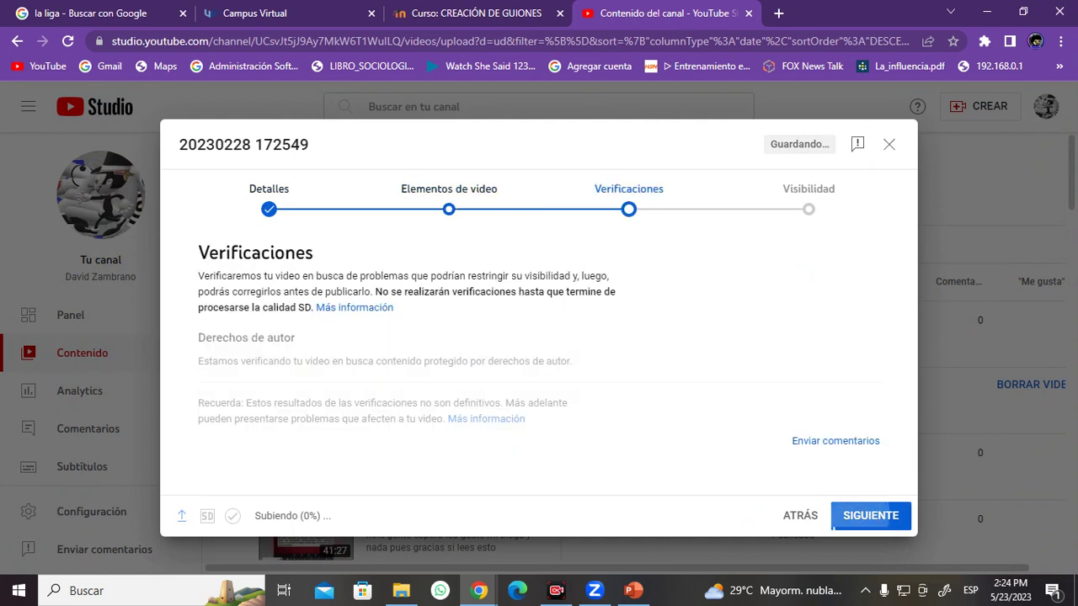
Set the video's visibility to Público, publish it, and close the upload notice
{"action": "left_click", "coordinate": [871, 515]}
{"action": "left_click", "coordinate": [247, 444]}
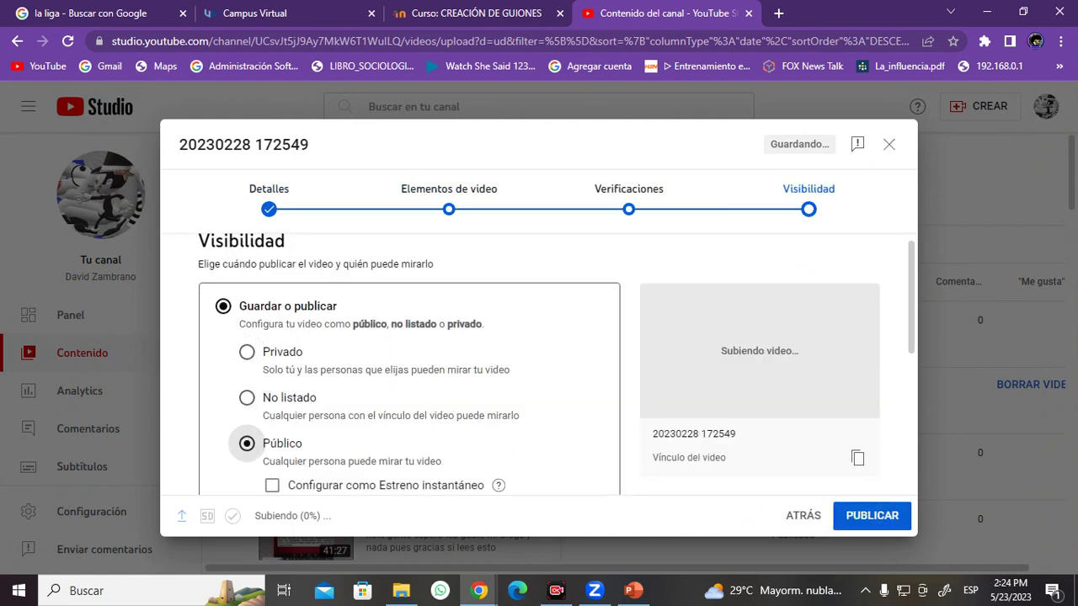
{"action": "left_click", "coordinate": [872, 515]}
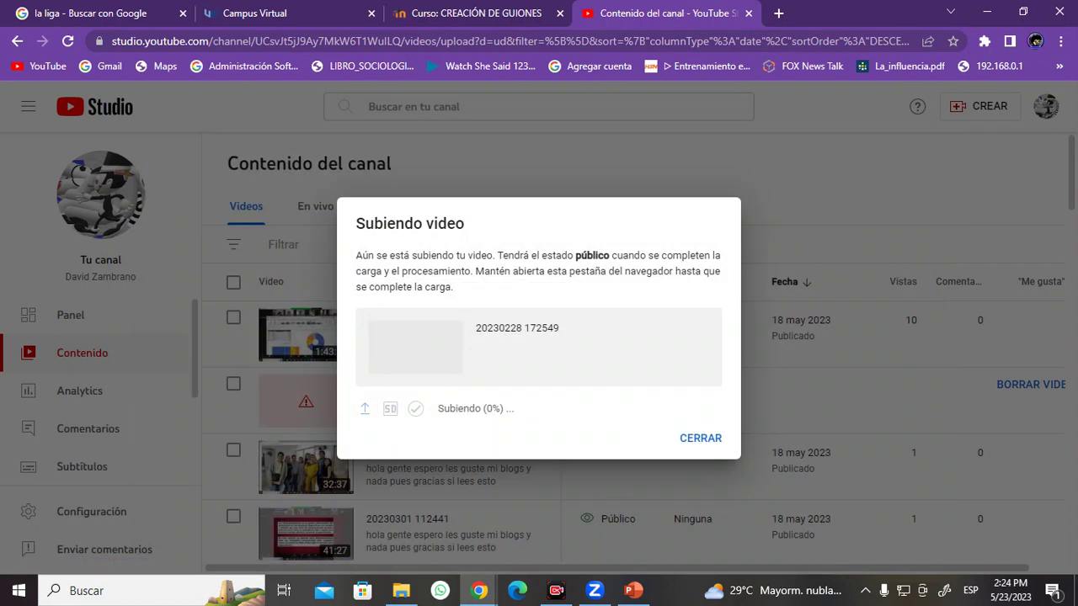
{"action": "left_click", "coordinate": [699, 438]}
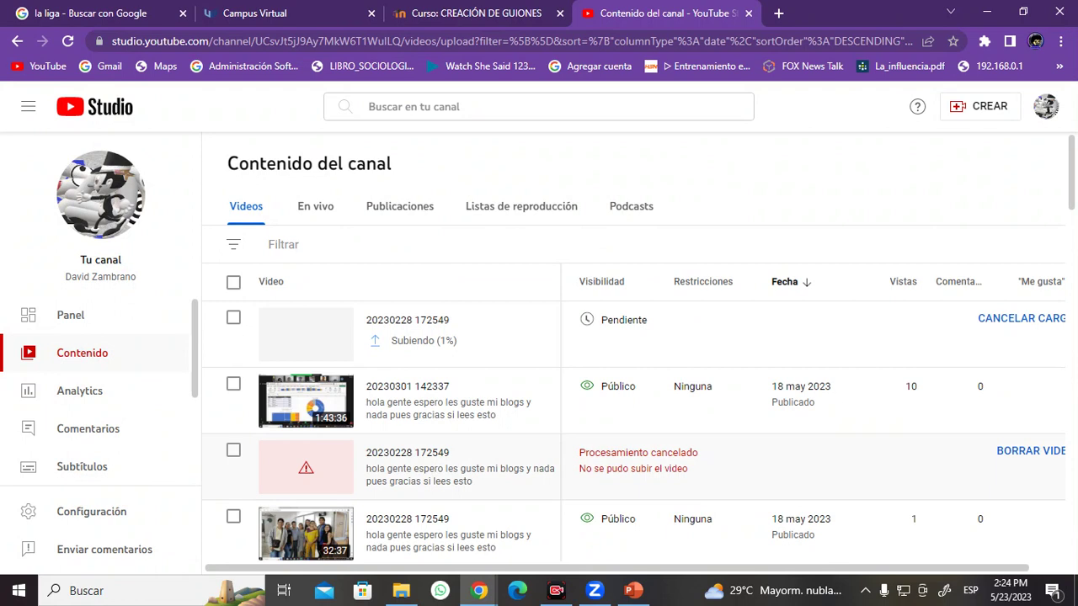
{"action": "left_click", "coordinate": [1028, 450]}
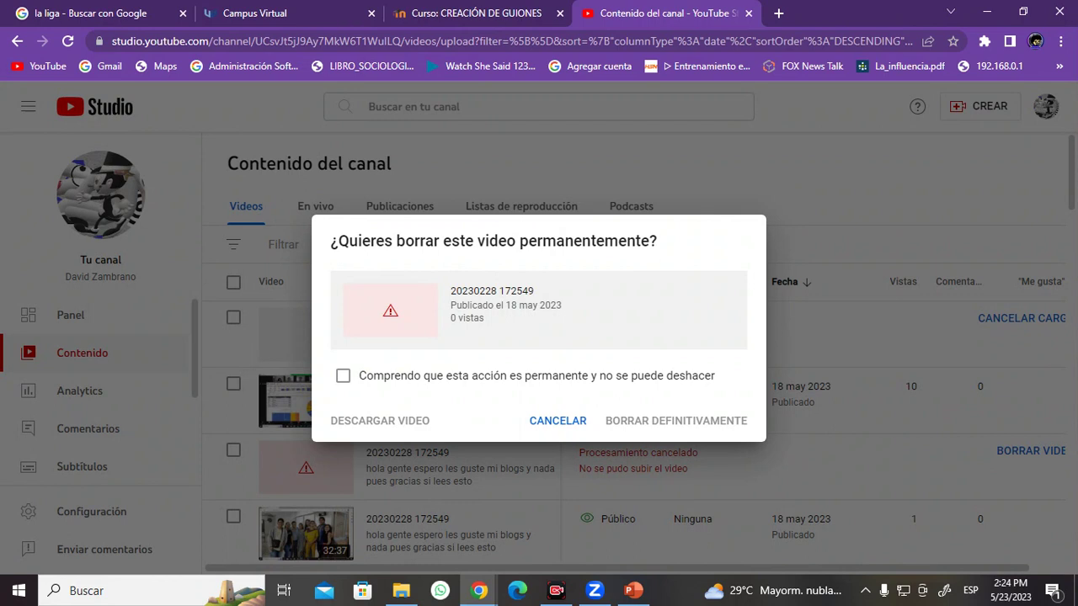
{"action": "left_click", "coordinate": [343, 375]}
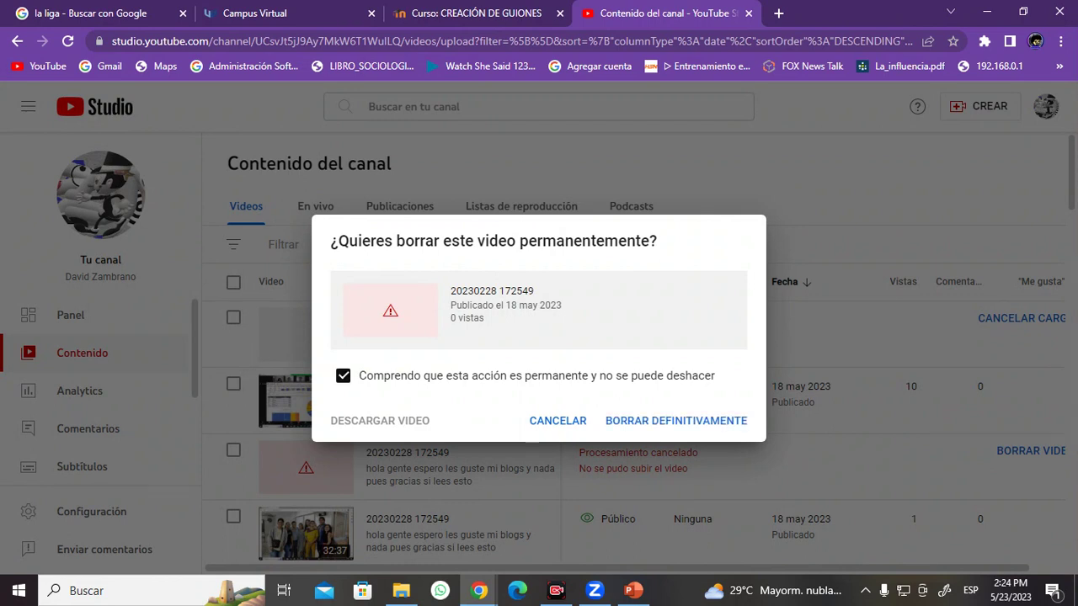
{"action": "left_click", "coordinate": [708, 420]}
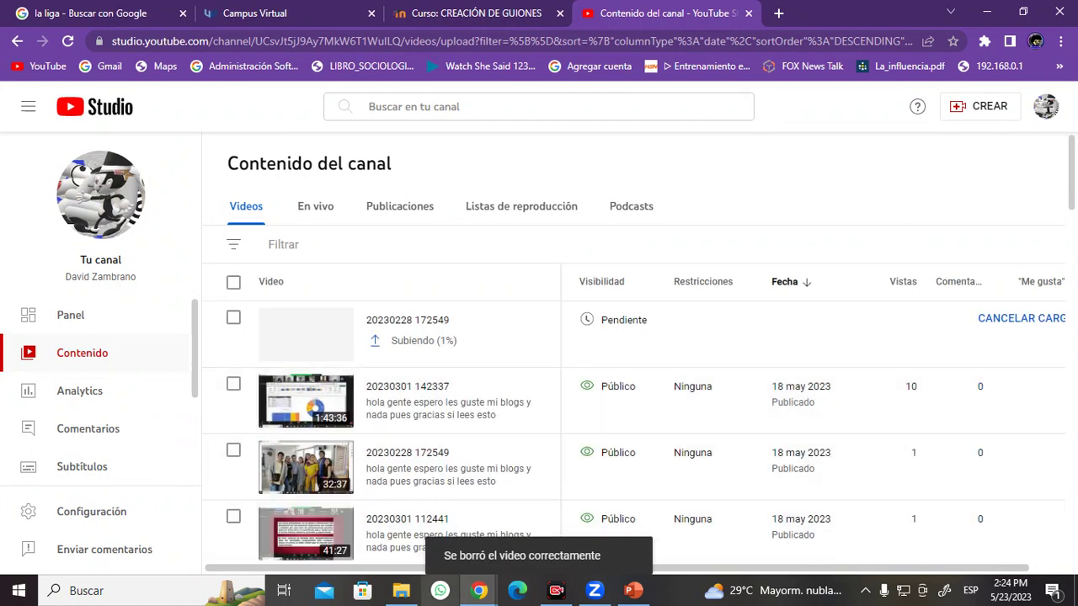
{"action": "mouse_move", "coordinate": [478, 590]}
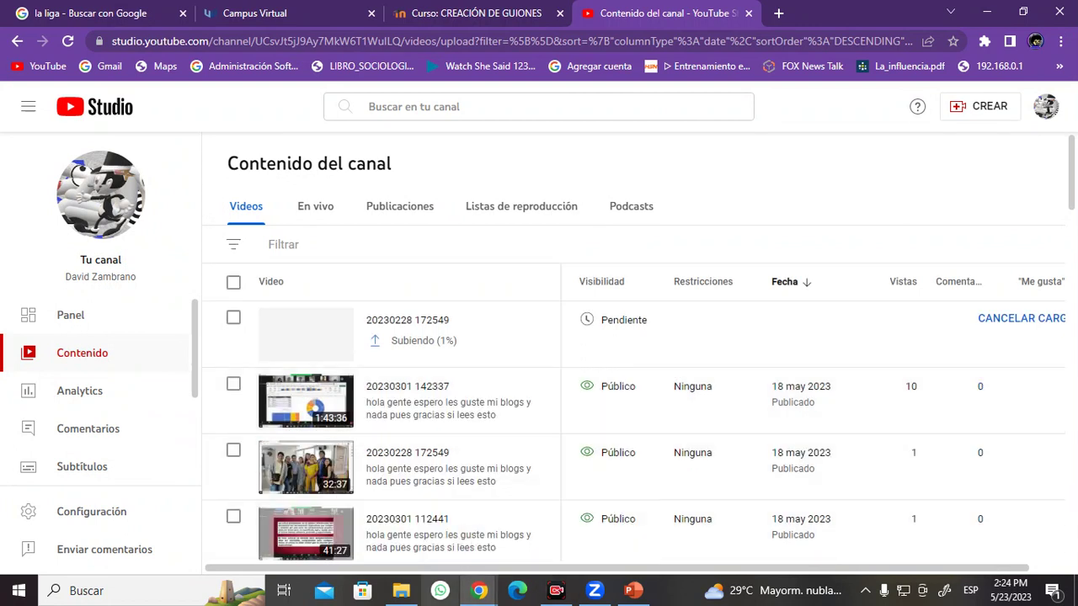
{"action": "left_click", "coordinate": [400, 590]}
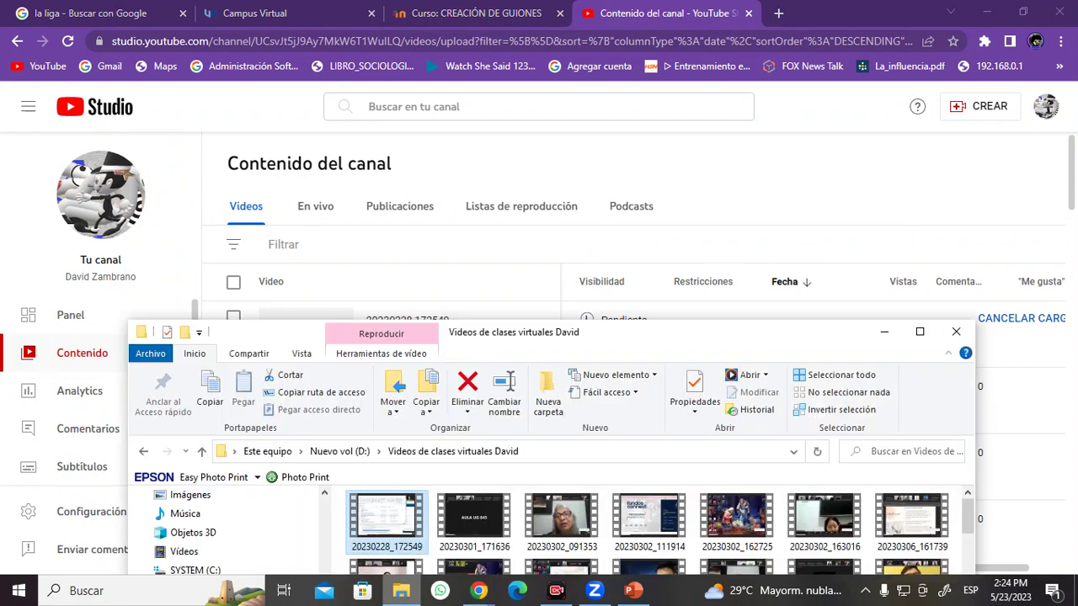
{"action": "left_click", "coordinate": [401, 590]}
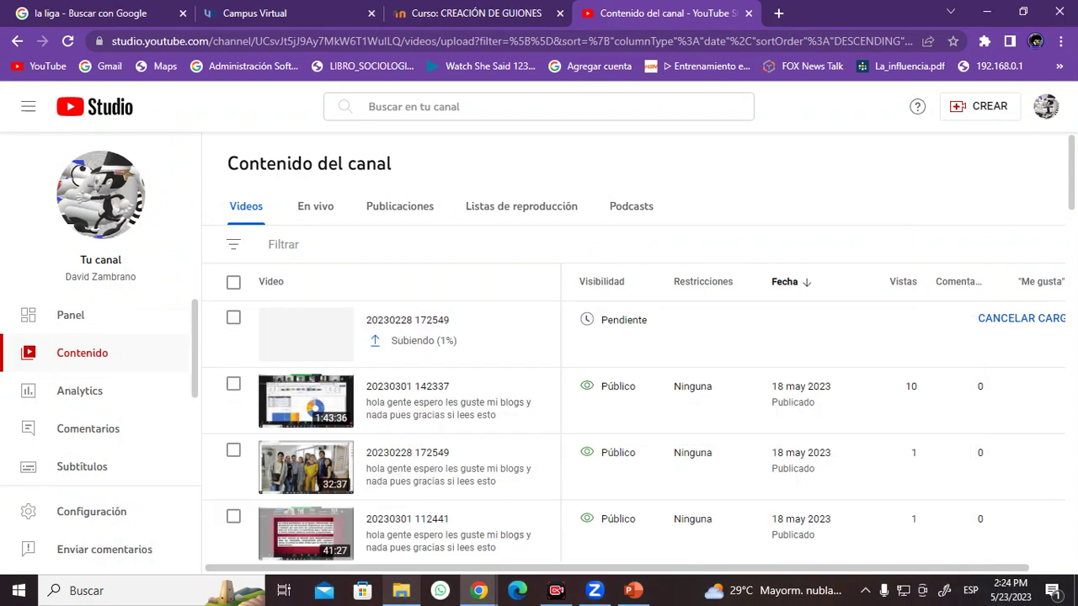
{"action": "left_click", "coordinate": [401, 591]}
{"action": "left_click", "coordinate": [400, 590]}
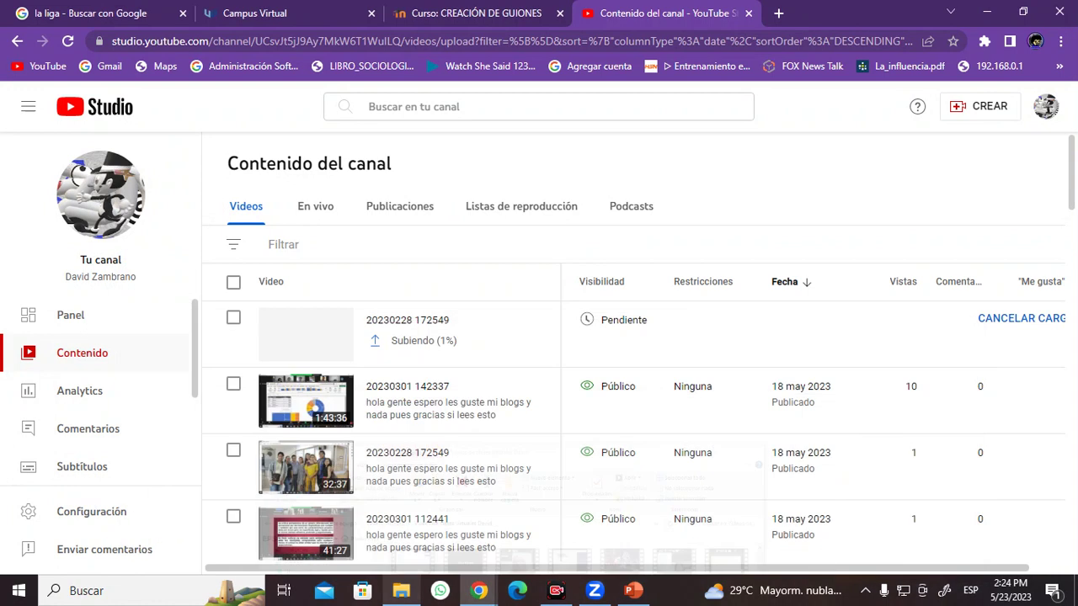
{"action": "left_click", "coordinate": [400, 590]}
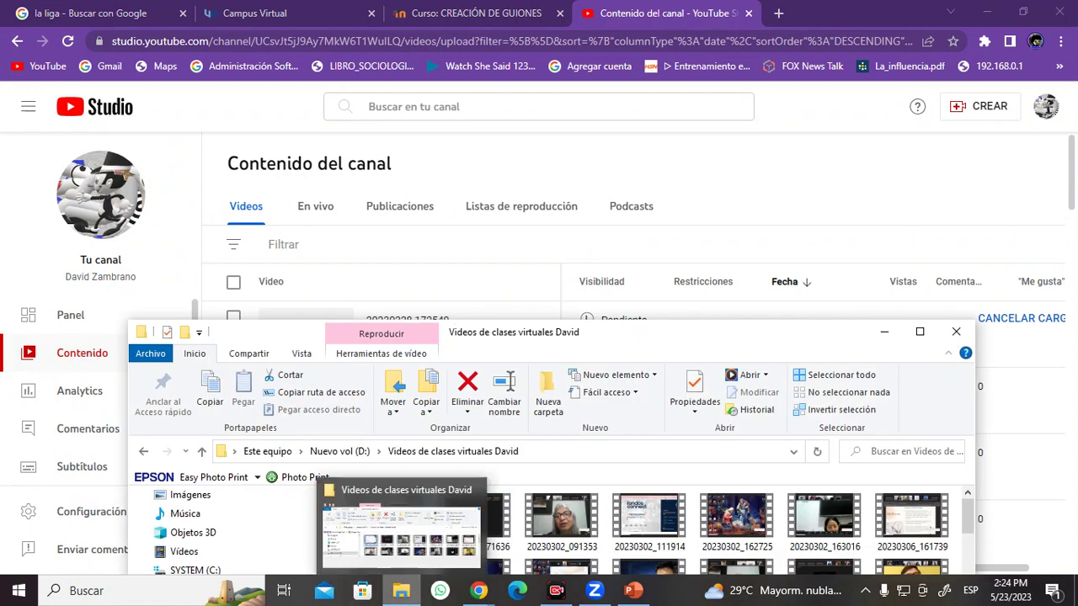
{"action": "left_click", "coordinate": [401, 590]}
{"action": "left_click", "coordinate": [401, 590]}
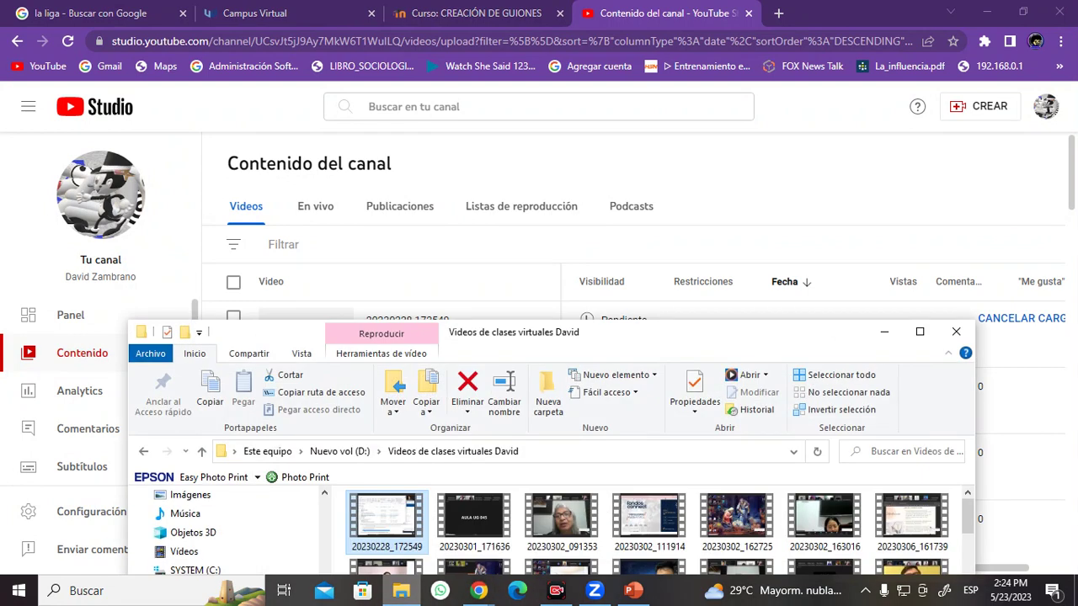
{"action": "left_click", "coordinate": [401, 590]}
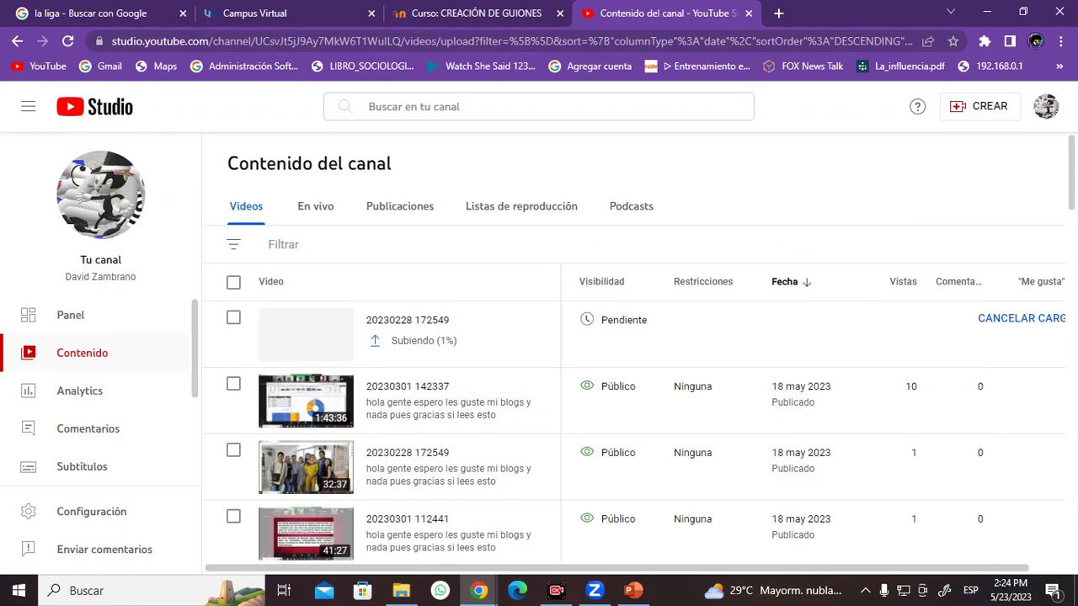
Start another YouTube upload with the files 20230301_171636 and 20230302_091353 from the virtual class videos folder
{"action": "left_click", "coordinate": [979, 106]}
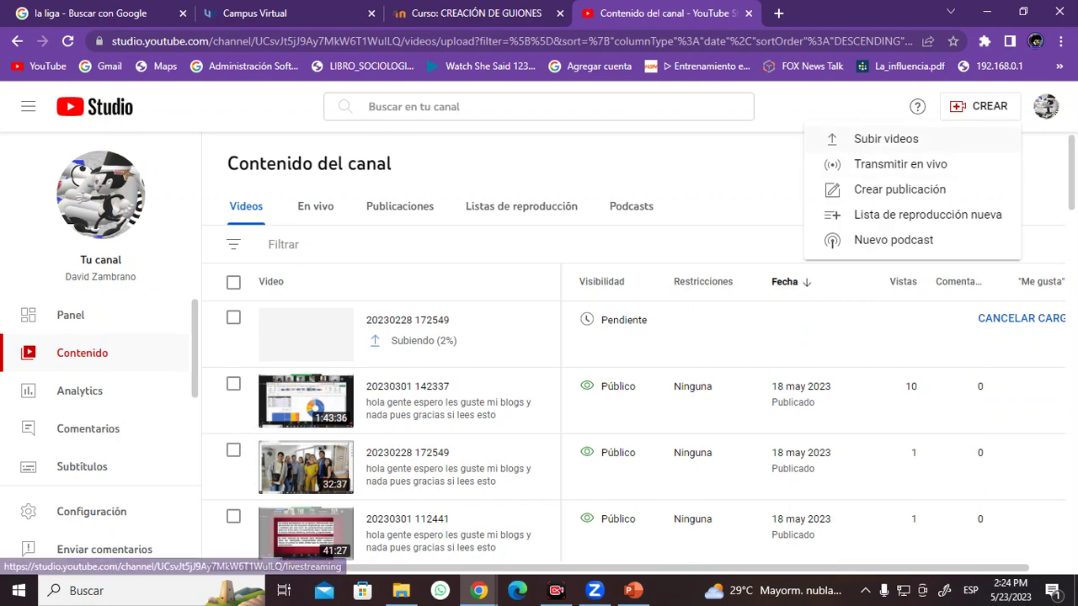
{"action": "left_click", "coordinate": [863, 141]}
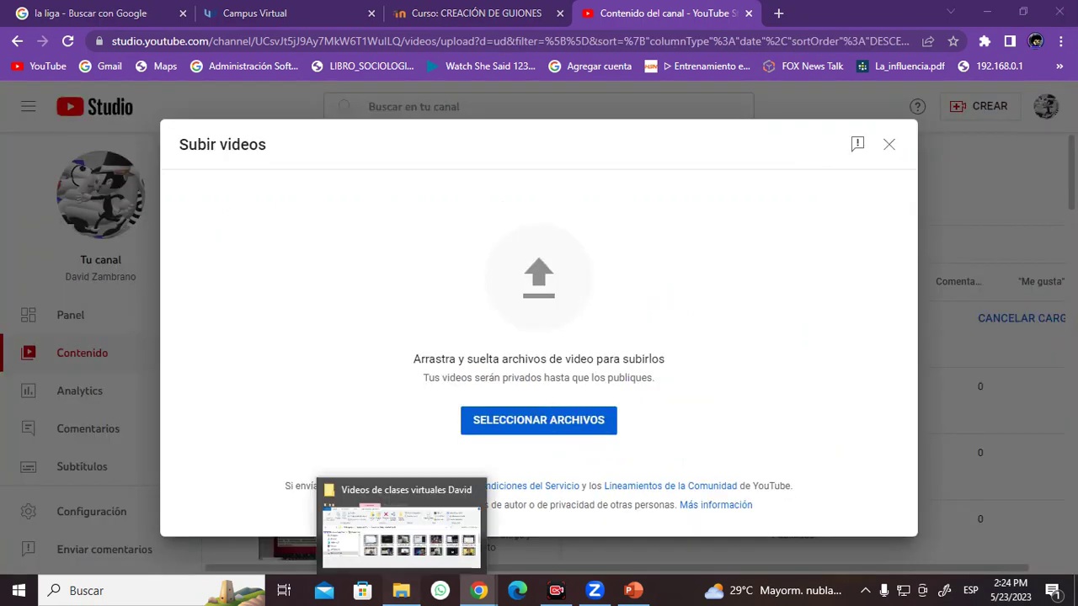
{"action": "left_click", "coordinate": [400, 590]}
{"action": "left_click_drag", "start_coordinate": [432, 490], "coordinate": [547, 287]}
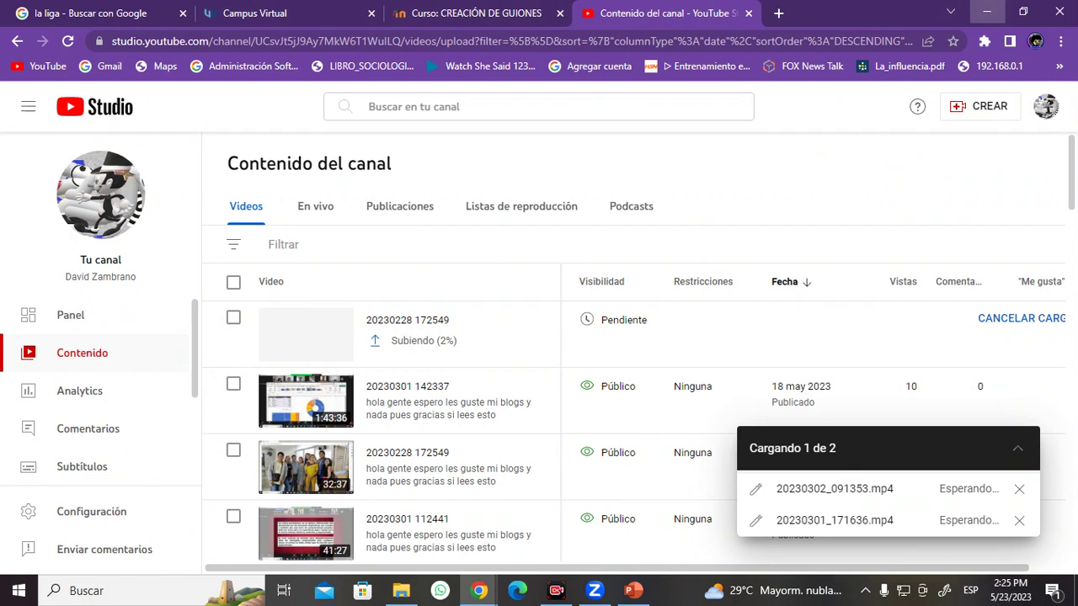
Minimize the browser and the folder window to return to the Zoom meeting
{"action": "left_click", "coordinate": [986, 11]}
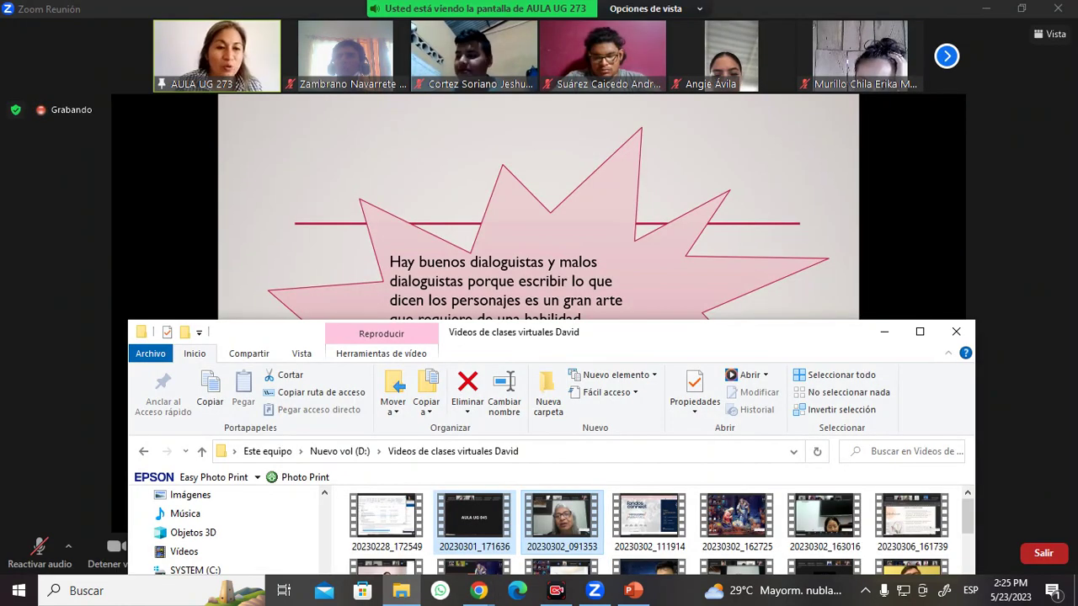
{"action": "left_click", "coordinate": [883, 331]}
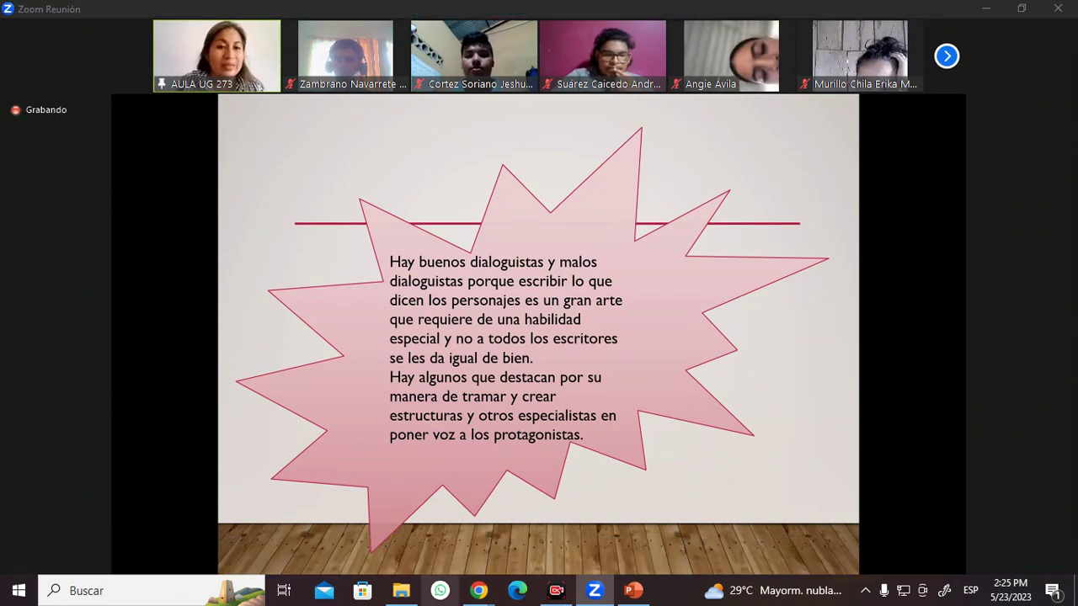
Open the WhatsApp Web window over the Zoom meeting
{"action": "left_click", "coordinate": [441, 590]}
{"action": "left_click", "coordinate": [441, 590]}
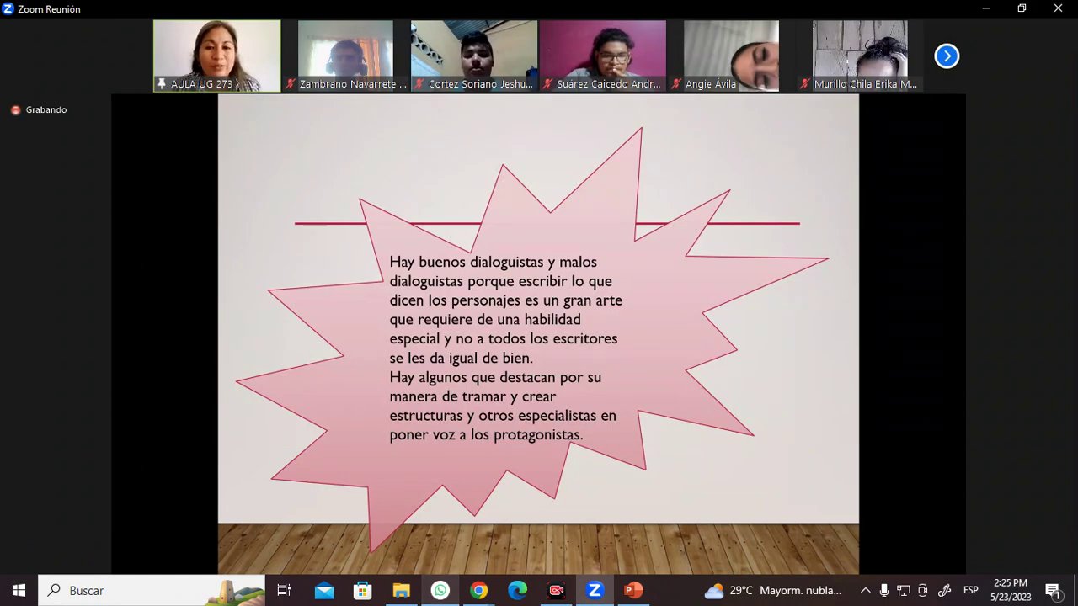
{"action": "left_click", "coordinate": [440, 591]}
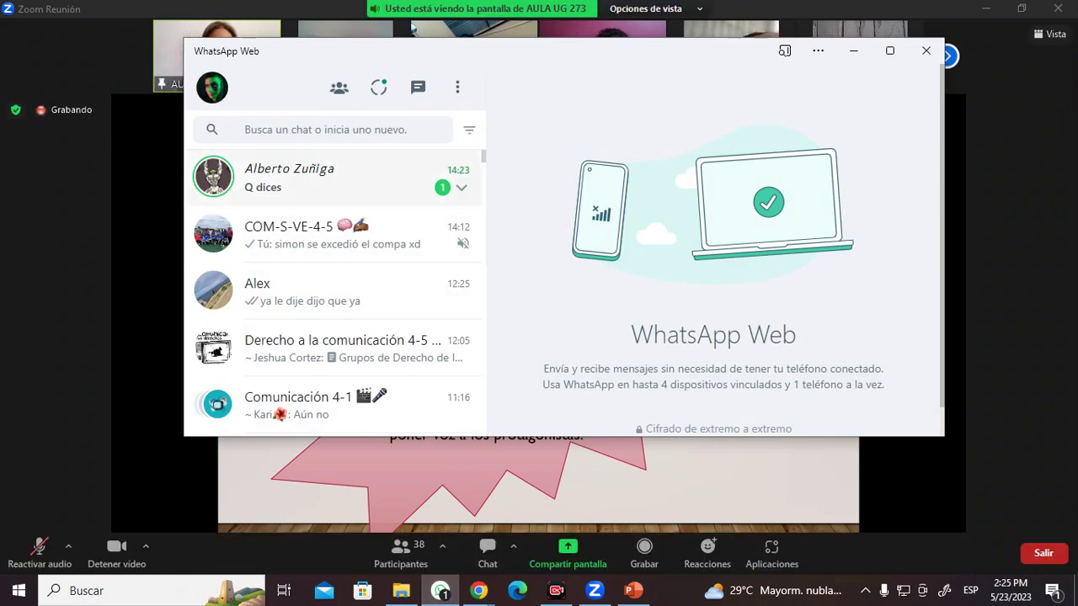
Open the chat with the unread message and read back through its recent messages
{"action": "left_click", "coordinate": [353, 178]}
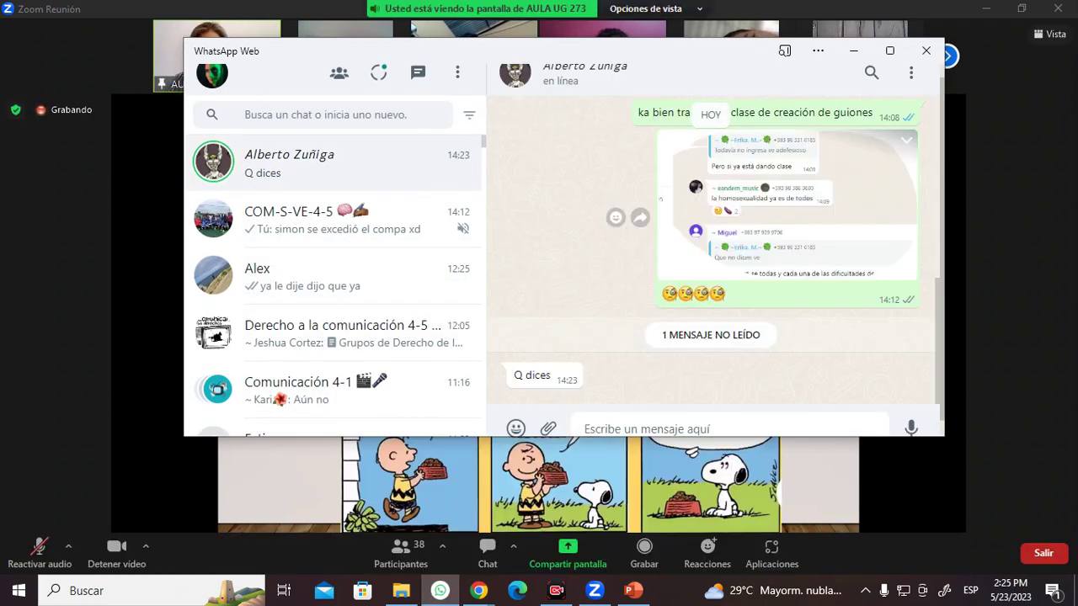
{"action": "scroll", "coordinate": [712, 202], "scroll_direction": "up", "scroll_amount": 2}
{"action": "scroll", "coordinate": [712, 247], "scroll_direction": "up", "scroll_amount": 2}
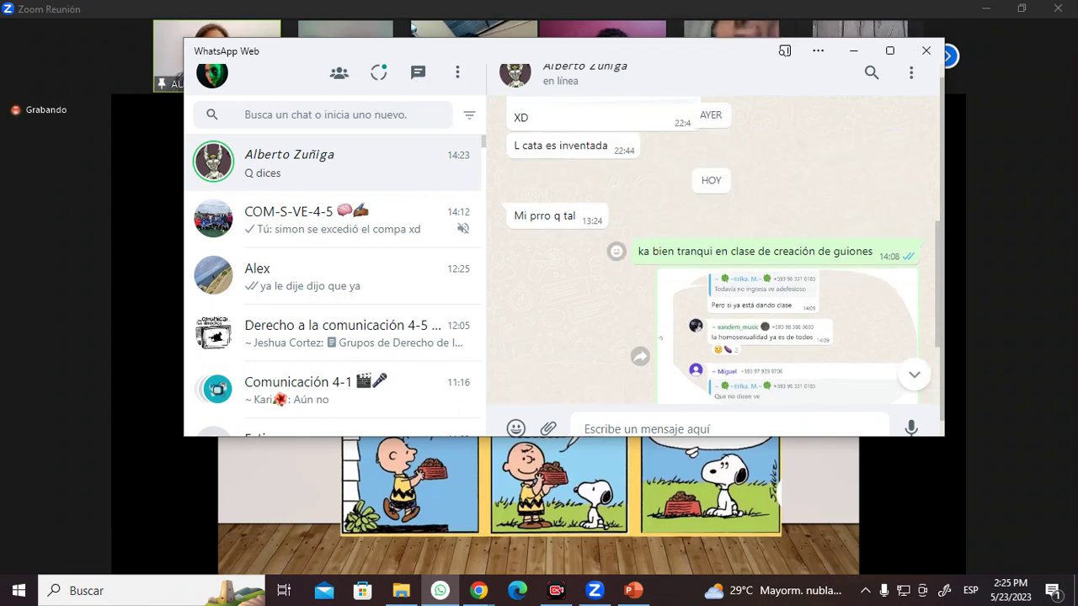
{"action": "scroll", "coordinate": [713, 246], "scroll_direction": "down", "scroll_amount": 4}
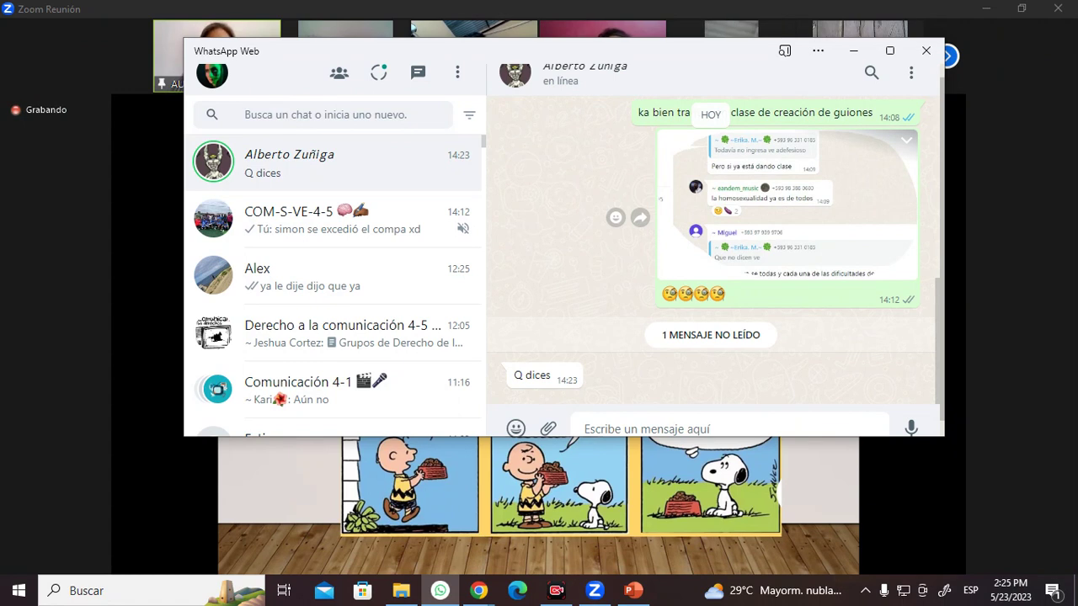
View the chat screenshot sent at 14:12 enlarged, zoom in to read it, and return to the conversation
{"action": "left_click", "coordinate": [787, 207]}
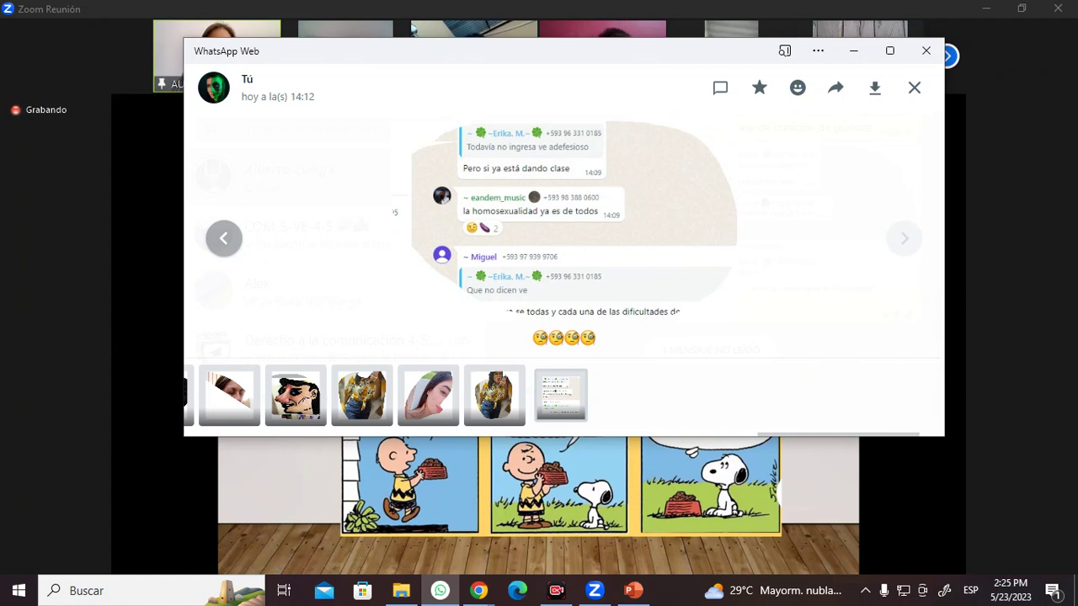
{"action": "left_click", "coordinate": [574, 158]}
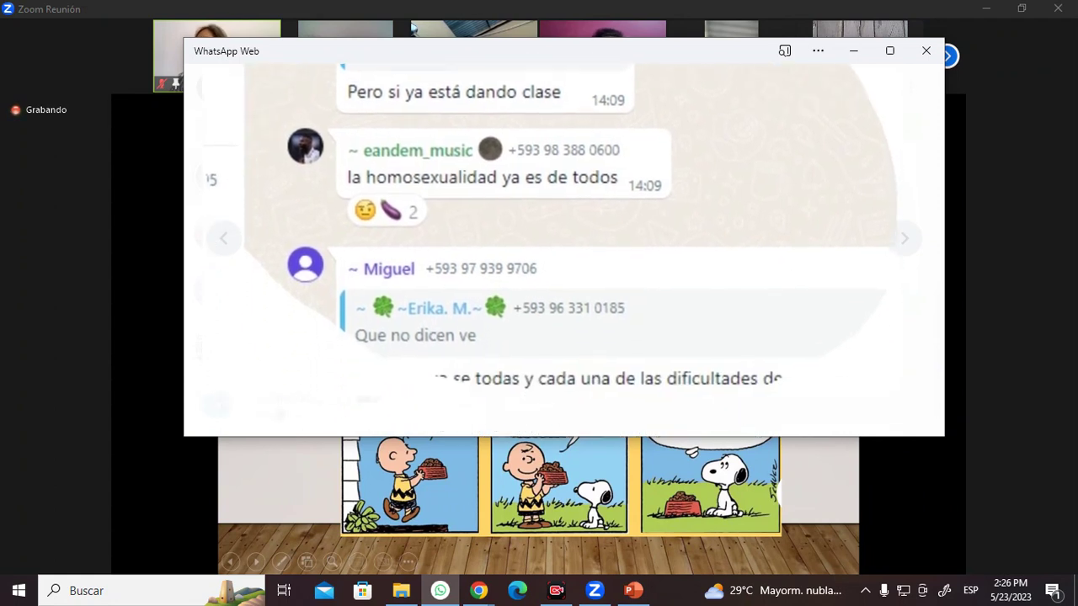
{"action": "left_click", "coordinate": [578, 250]}
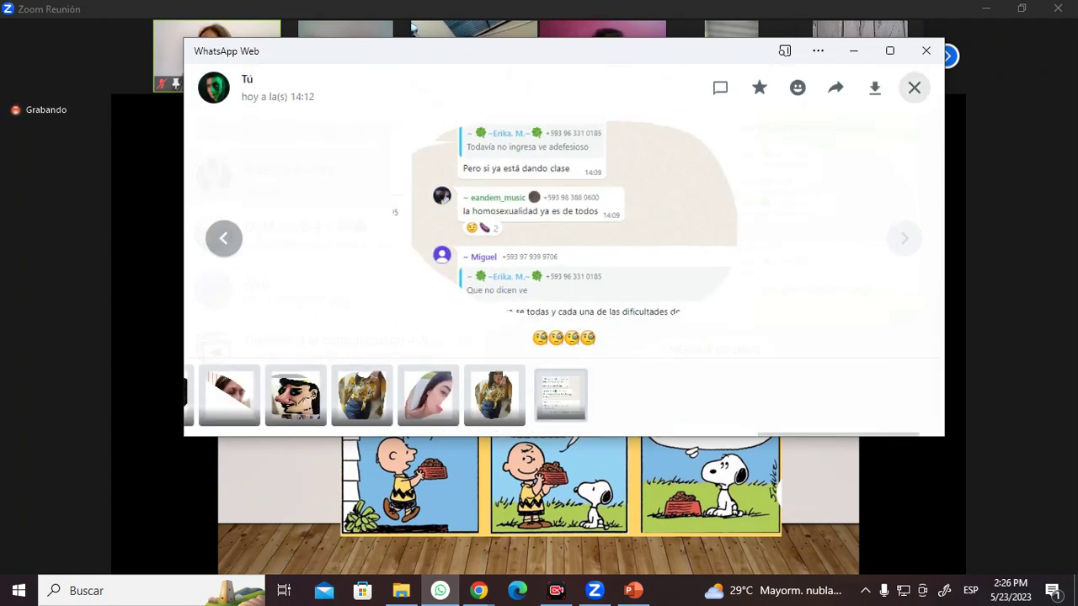
{"action": "left_click", "coordinate": [915, 89]}
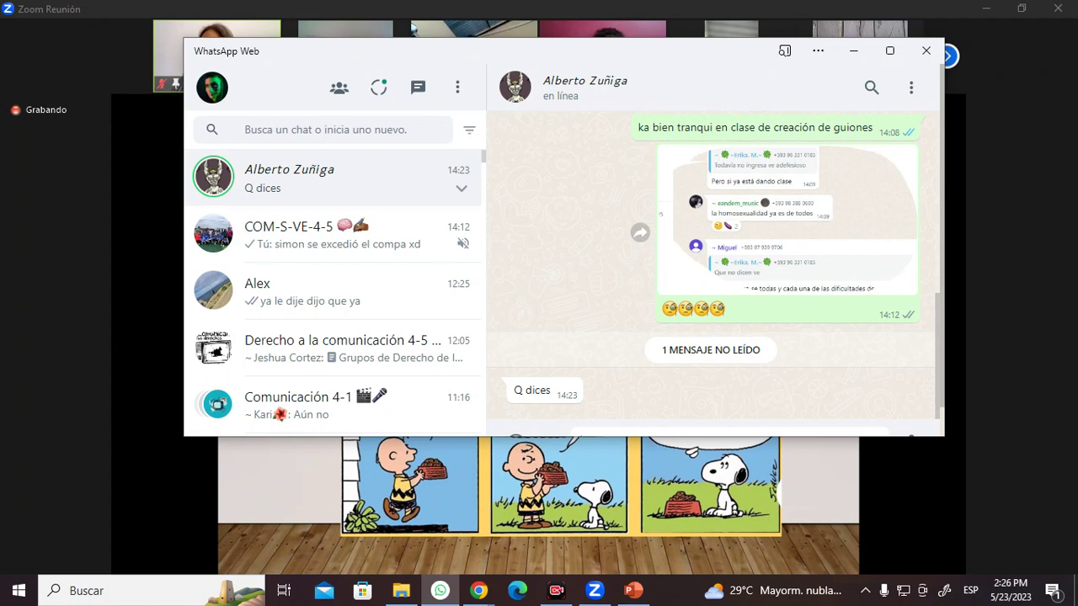
View the same contact's status updates, and close WhatsApp Web to return to the Zoom meeting
{"action": "left_click", "coordinate": [213, 177]}
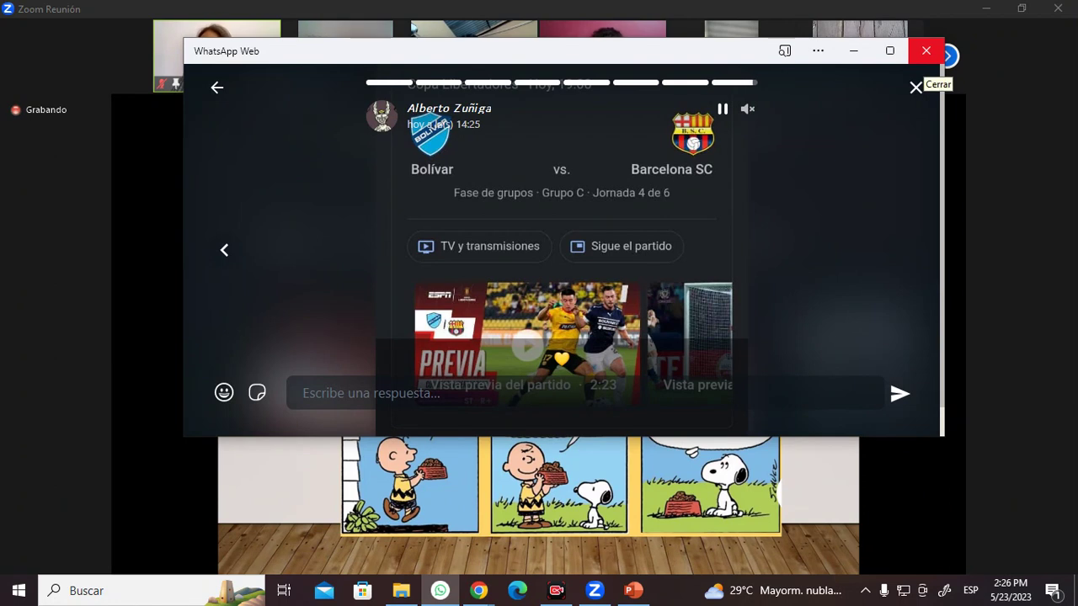
{"action": "left_click", "coordinate": [926, 51]}
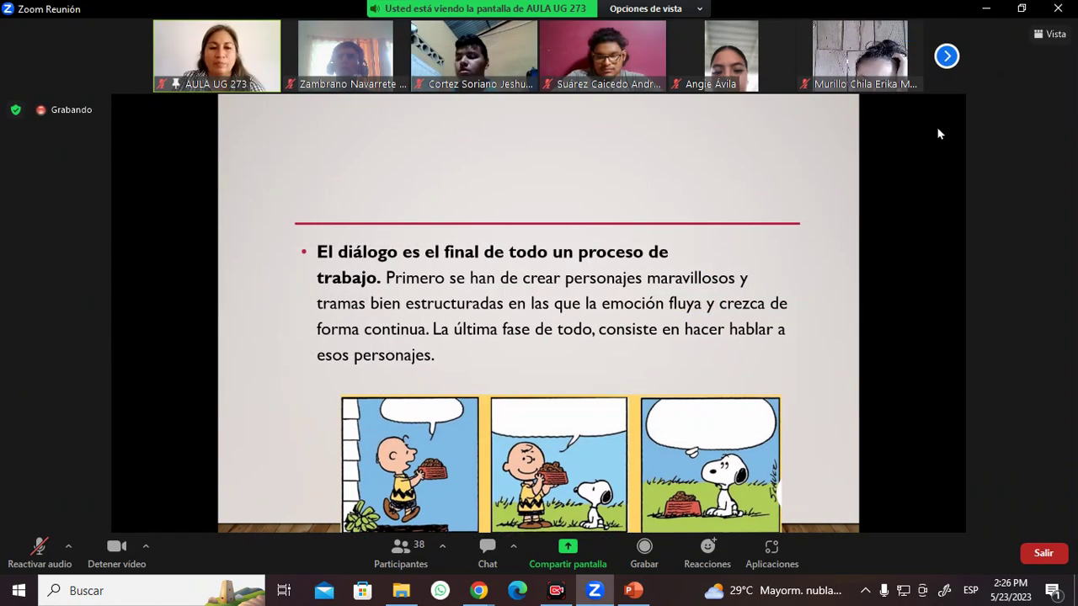